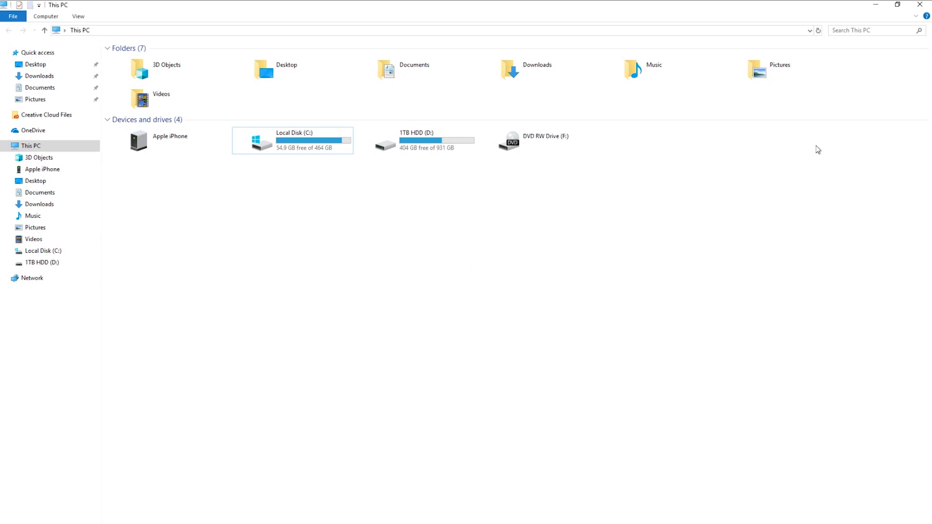
# Close the This PC window to return to Samsung's SSD Tools & Software page in Chrome.
pyautogui.click(921, 6)
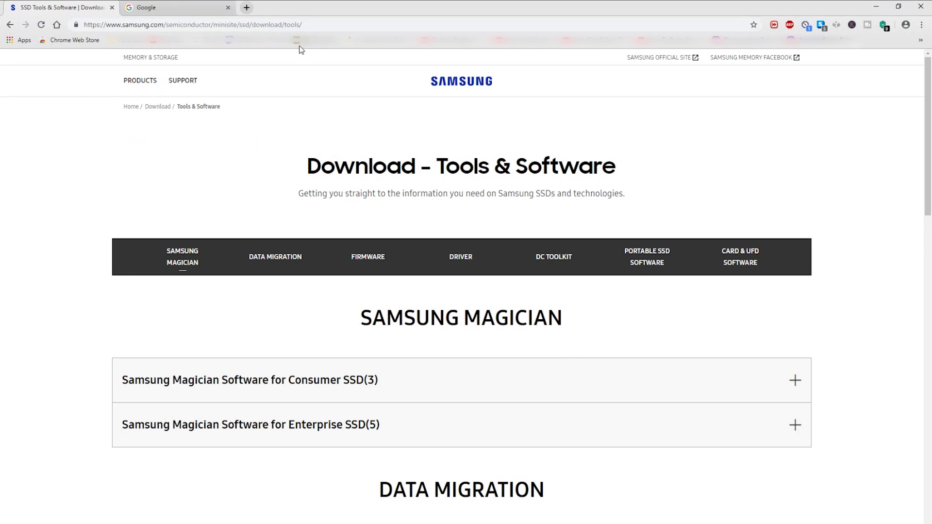
# Google 'samsung m.2 driver' in the second tab and open the SSD Tools & Software result.
pyautogui.click(307, 23)
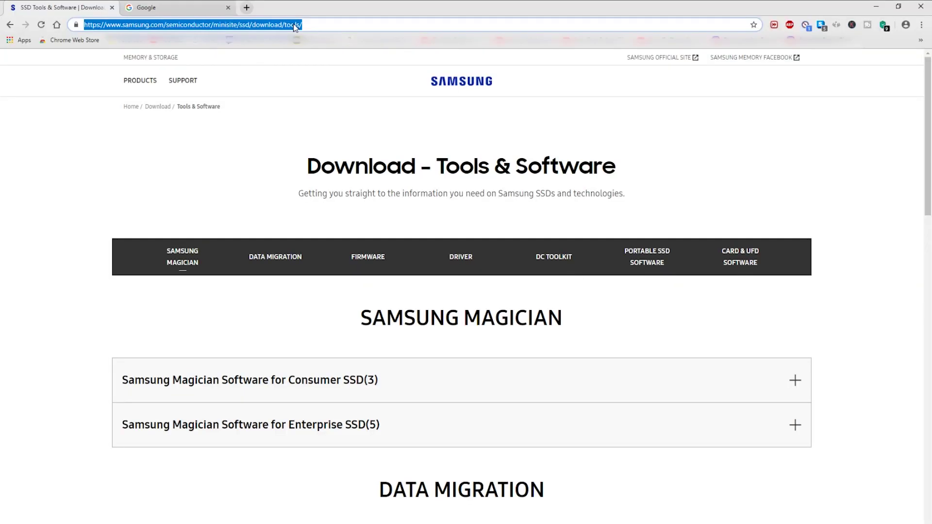
pyautogui.click(171, 4)
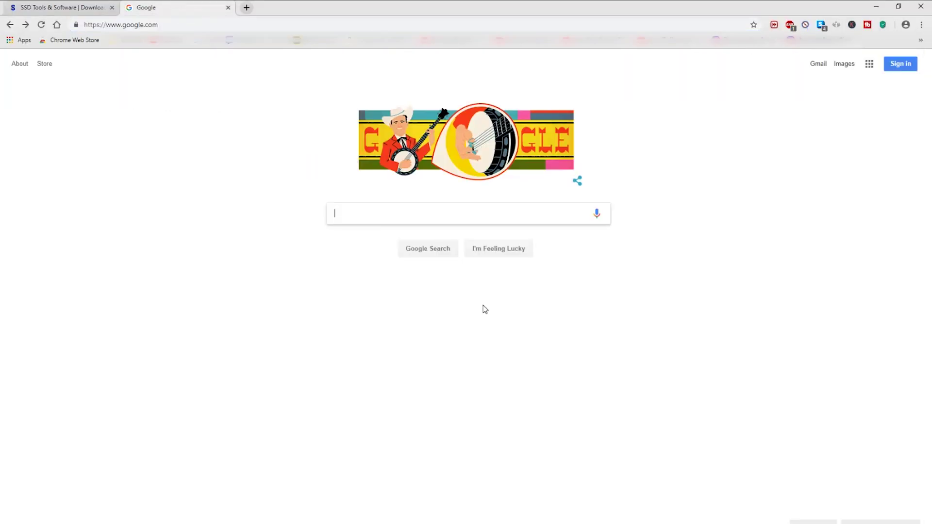
pyautogui.write('sa')
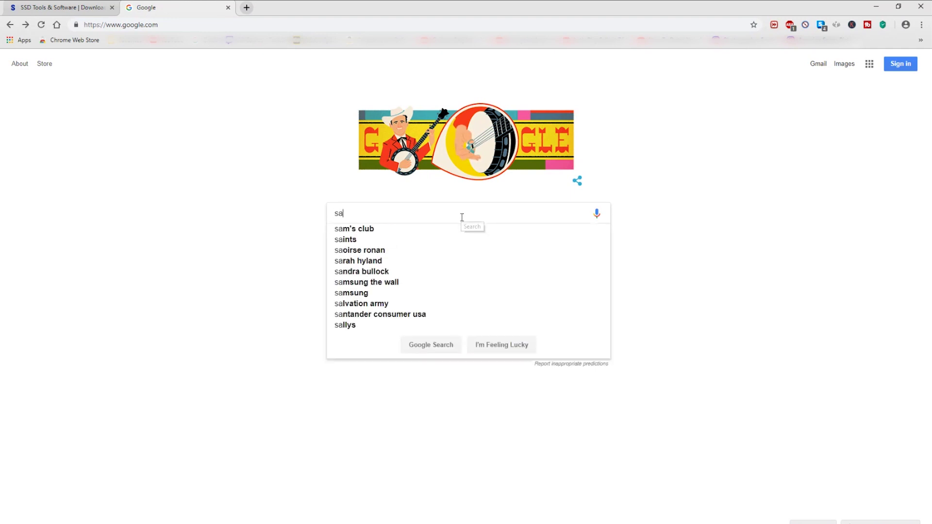
pyautogui.write('msung m.2 driver')
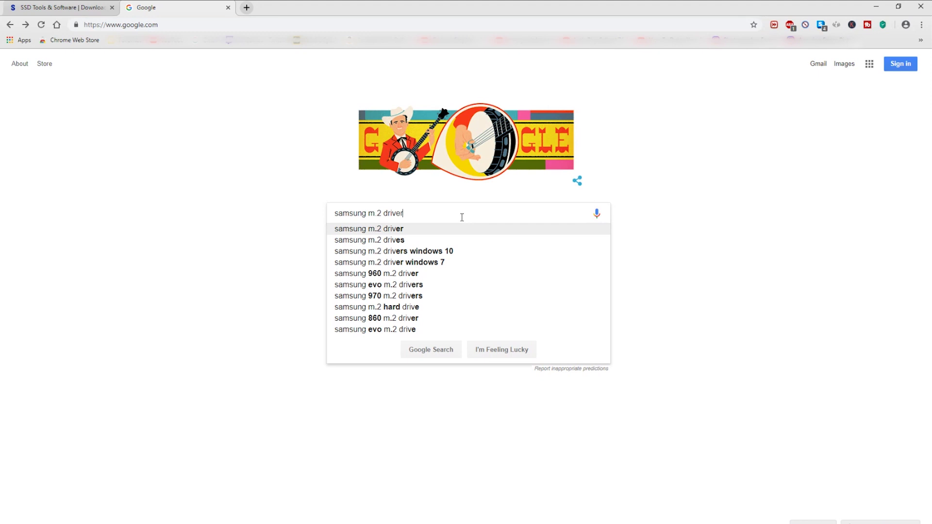
pyautogui.press('Down')
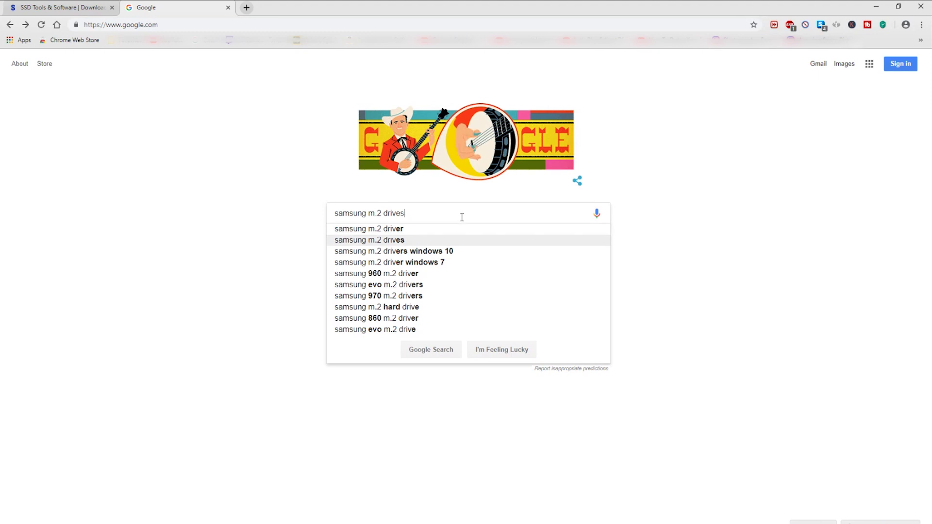
pyautogui.press('Up')
pyautogui.press('Return')
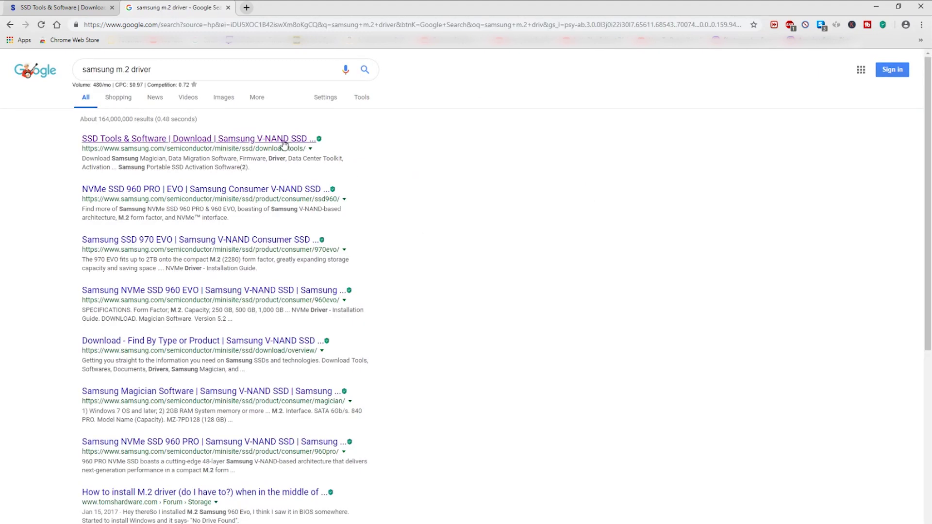
pyautogui.click(280, 140)
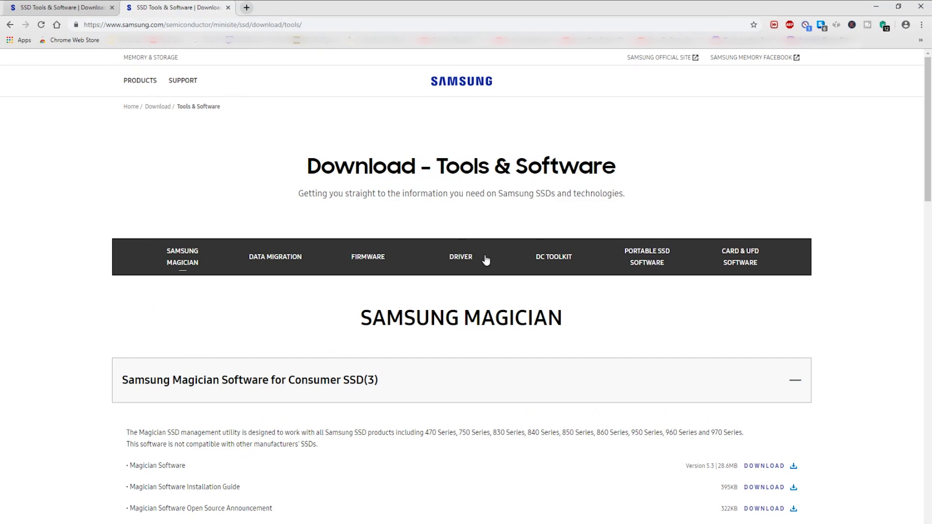
# Expand the Samsung NVMe Driver downloads, run the NVMe Driver 3.0 installer, and cancel its language prompt.
pyautogui.scroll(-3, 485, 260)
pyautogui.scroll(-10, 486, 261)
pyautogui.scroll(1, 579, 360)
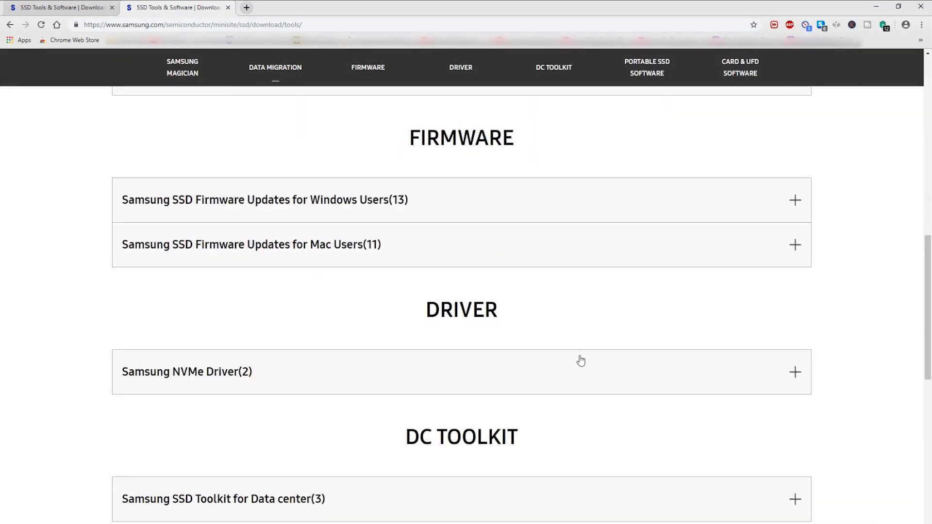
pyautogui.scroll(-1, 506, 318)
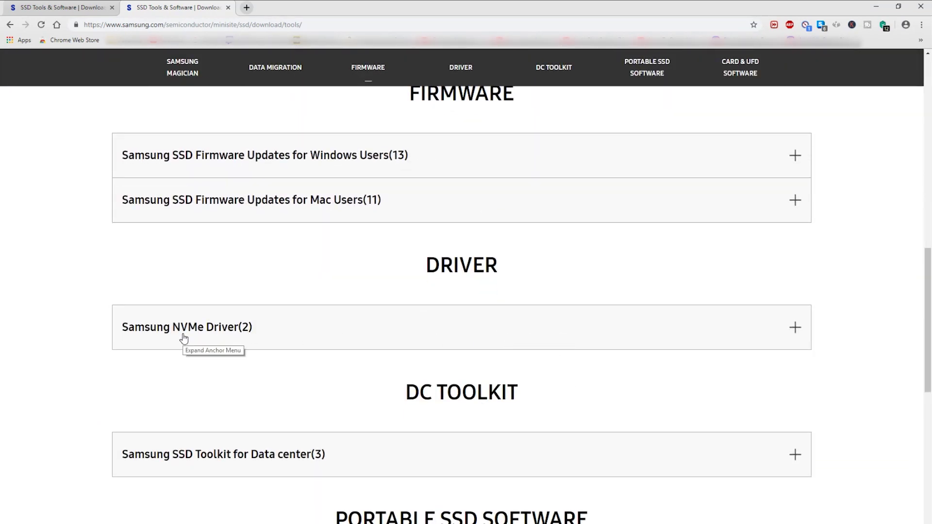
pyautogui.click(220, 336)
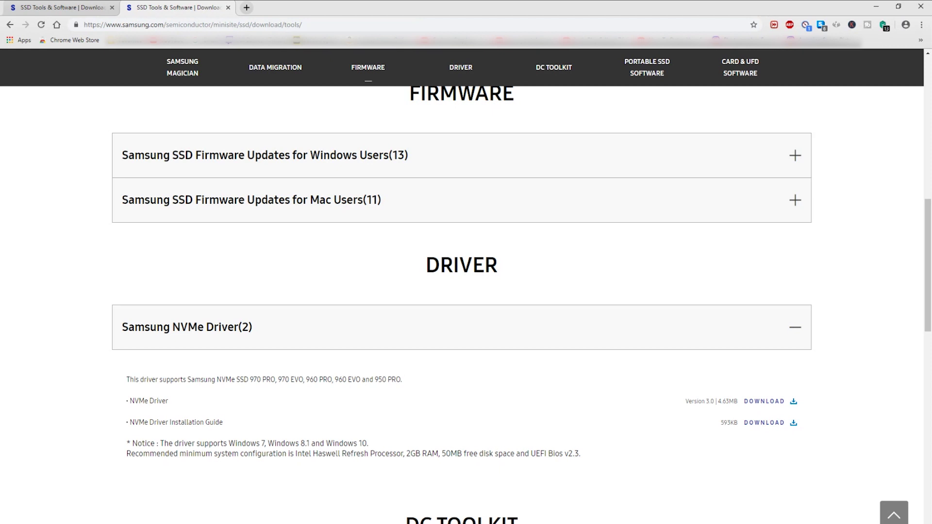
pyautogui.click(443, 353)
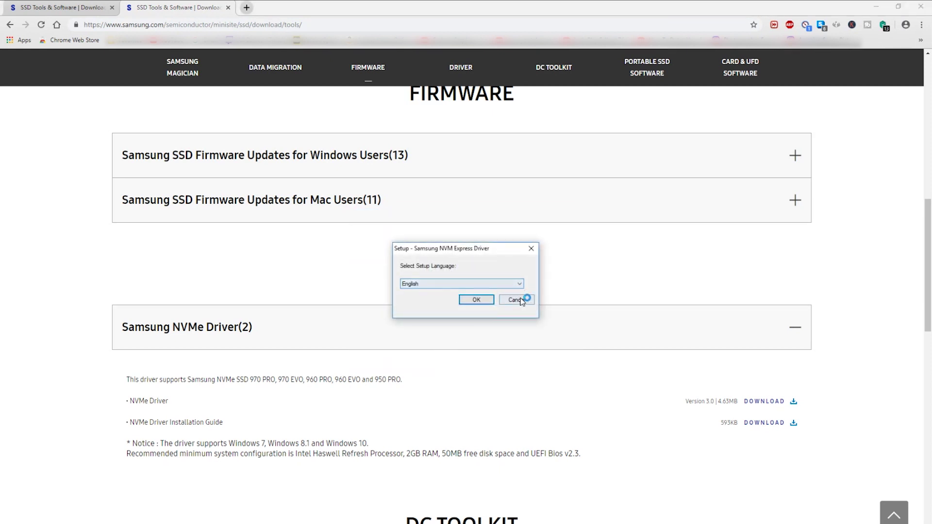
pyautogui.click(525, 300)
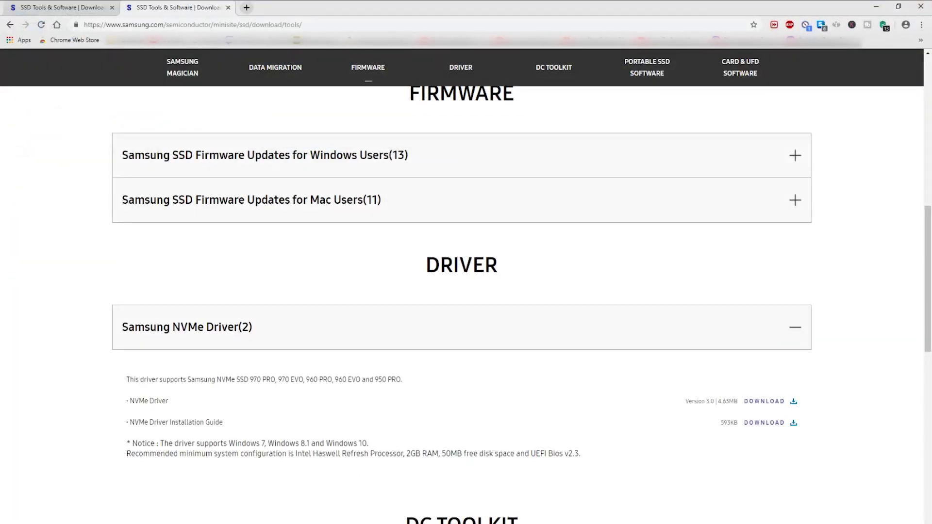
# Search Start for 'disk mana' and launch Create and format hard disk partitions.
pyautogui.press('super+s')
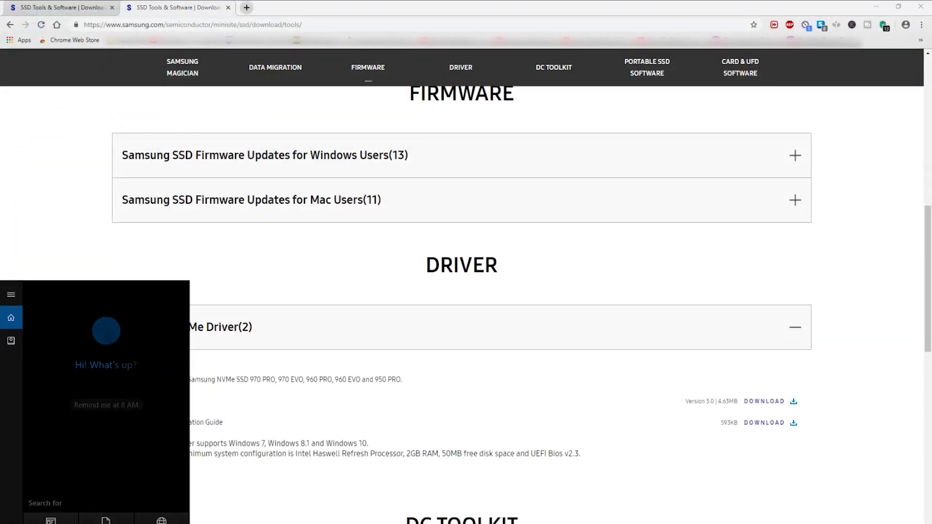
pyautogui.write('disk')
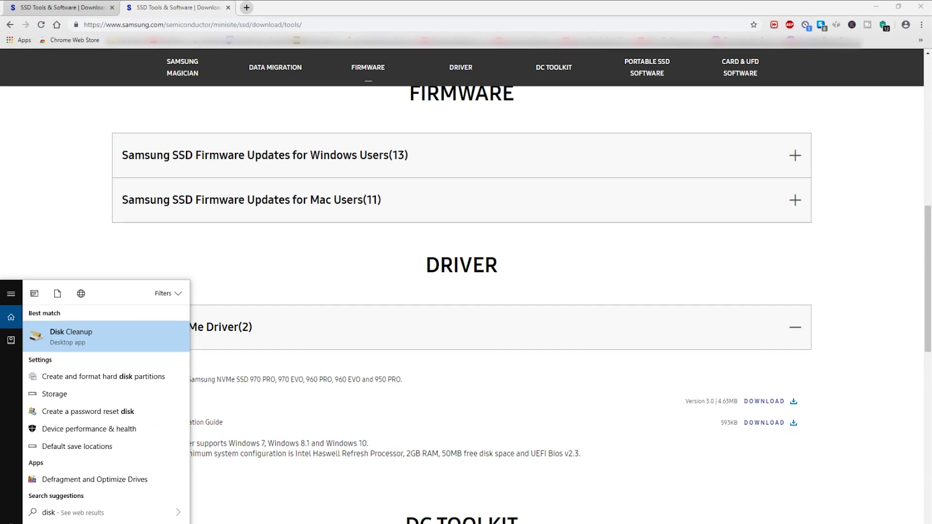
pyautogui.write(' mana')
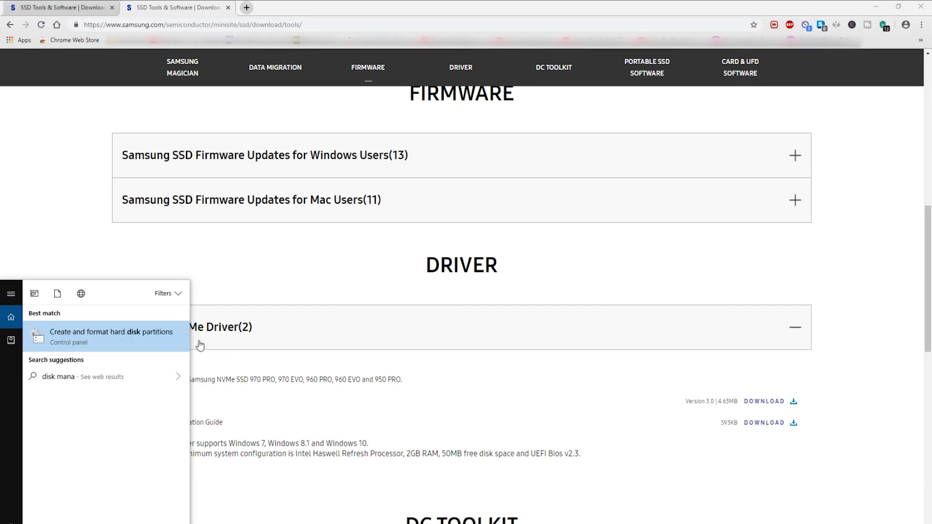
pyautogui.click(112, 336)
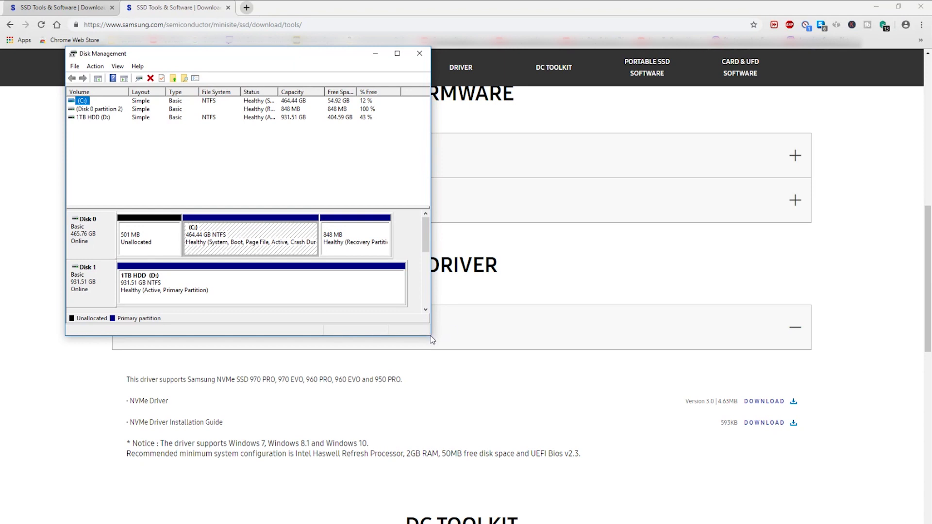
# Center Disk Management, begin a New Simple Volume of 1907727 MB on Disk 2, then cancel it.
pyautogui.moveTo(426, 232)
pyautogui.mouseDown()
pyautogui.moveTo(430, 263)
pyautogui.moveTo(427, 249)
pyautogui.mouseUp()
pyautogui.moveTo(305, 54); pyautogui.dragTo(493, 180)
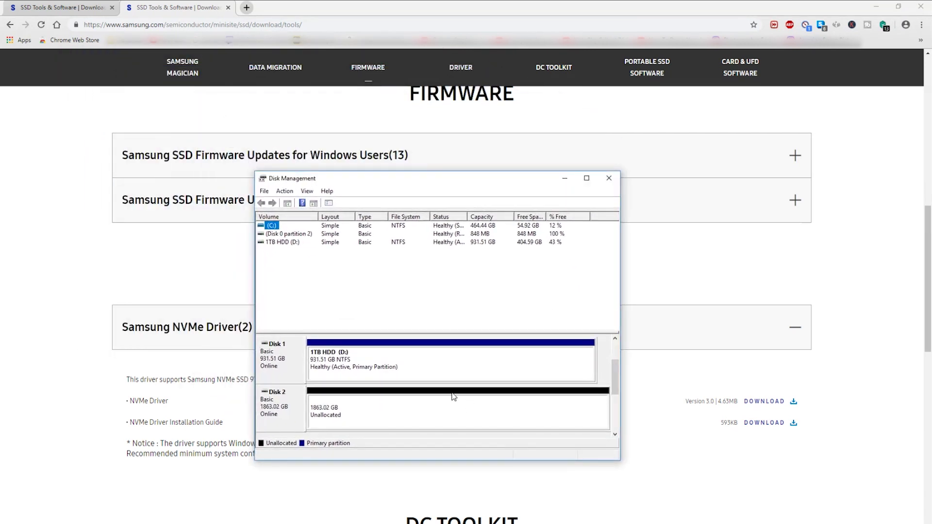
pyautogui.click(428, 407)
pyautogui.rightClick(420, 402)
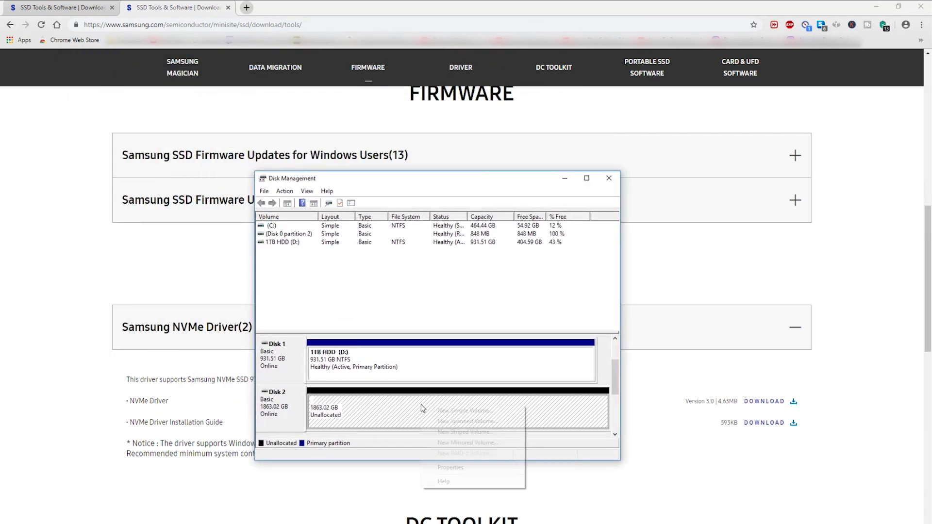
pyautogui.click(449, 411)
pyautogui.click(453, 400)
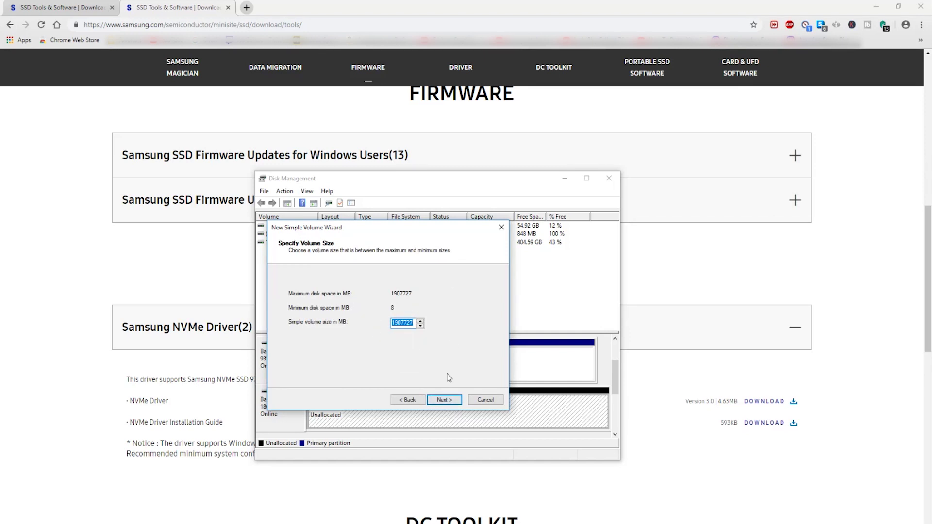
pyautogui.click(452, 398)
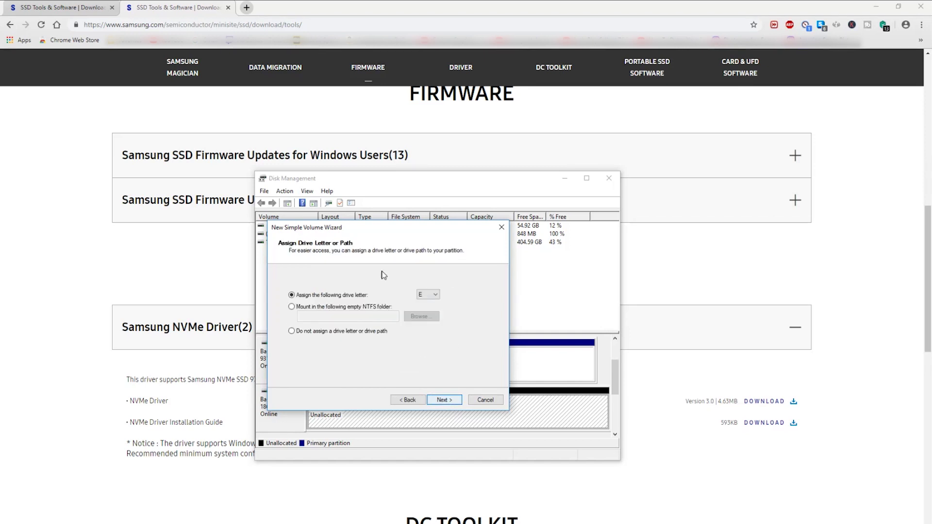
pyautogui.click(486, 400)
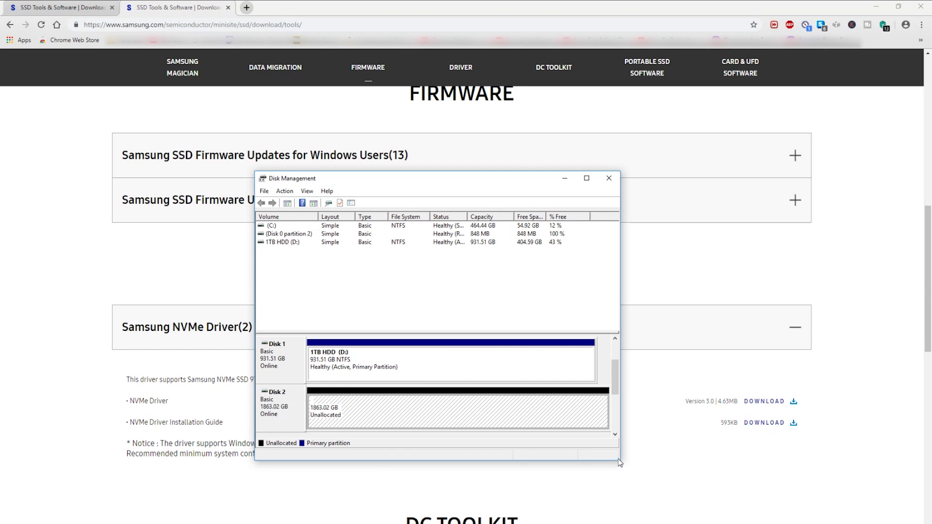
# Resize and reposition the Disk Management window until Disk 1, Disk 2 and CD-ROM 0 all show.
pyautogui.moveTo(620, 462); pyautogui.dragTo(647, 467)
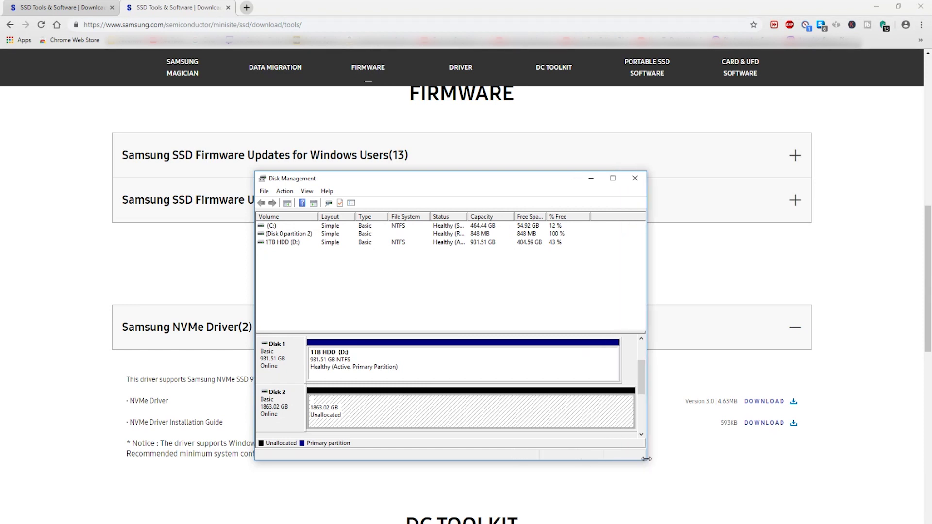
pyautogui.moveTo(646, 461); pyautogui.dragTo(730, 493)
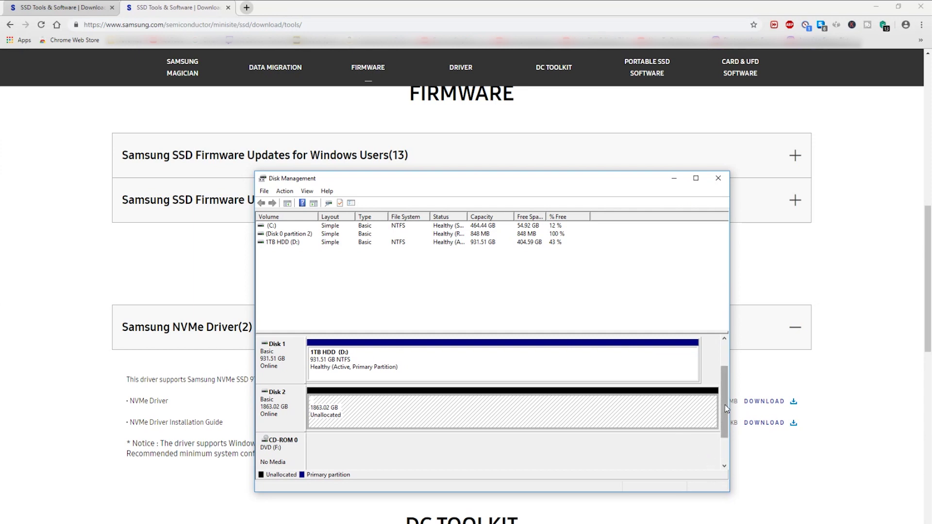
pyautogui.moveTo(724, 405)
pyautogui.mouseDown()
pyautogui.moveTo(726, 432)
pyautogui.moveTo(726, 409)
pyautogui.mouseUp()
pyautogui.moveTo(577, 188); pyautogui.dragTo(560, 175)
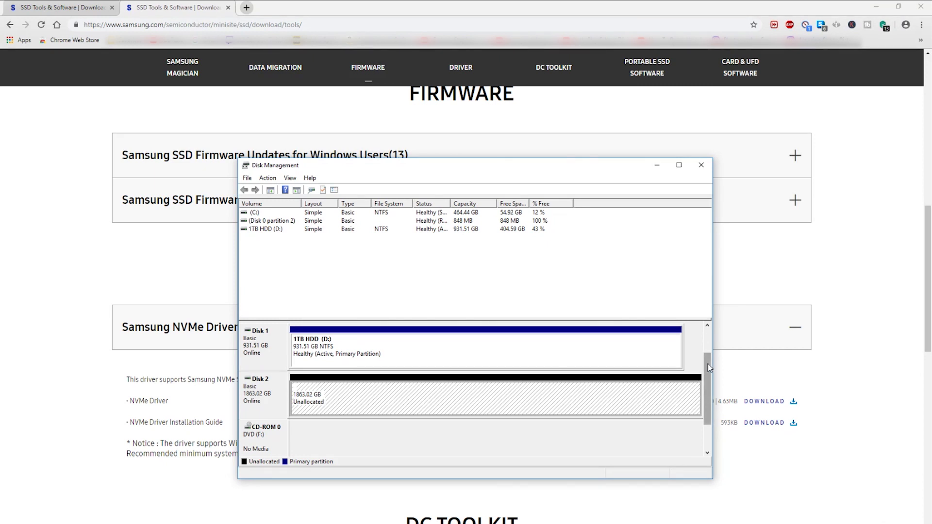
pyautogui.moveTo(707, 365)
pyautogui.mouseDown()
pyautogui.moveTo(716, 370)
pyautogui.moveTo(706, 369)
pyautogui.mouseUp()
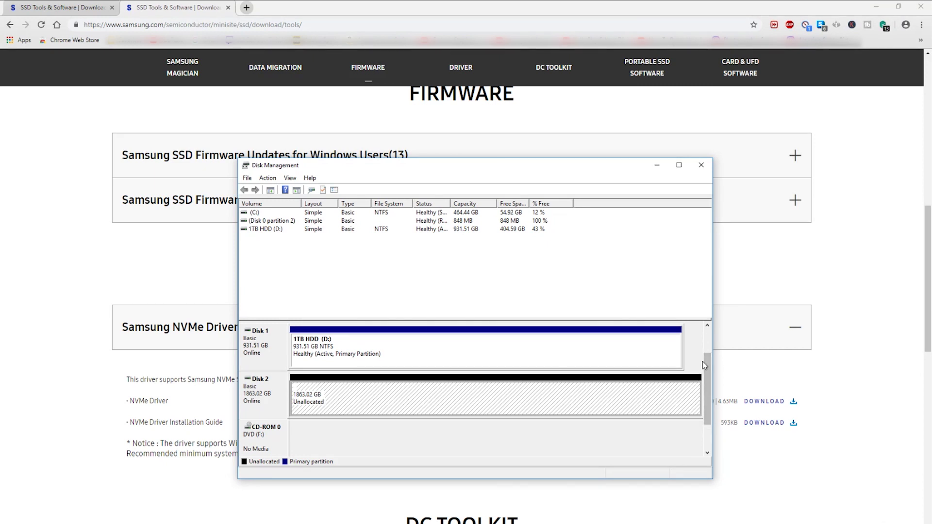